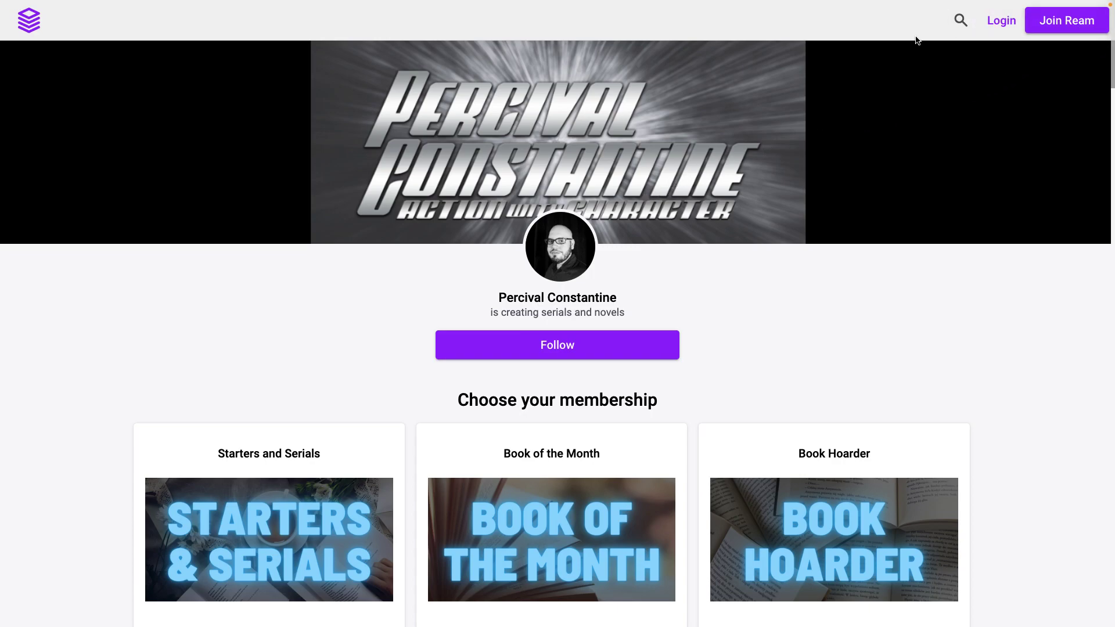
Start a Reader sign-up with display name 'test' and enter the e-mail address in both e-mail fields.
{"action": "left_click", "coordinate": [1067, 27]}
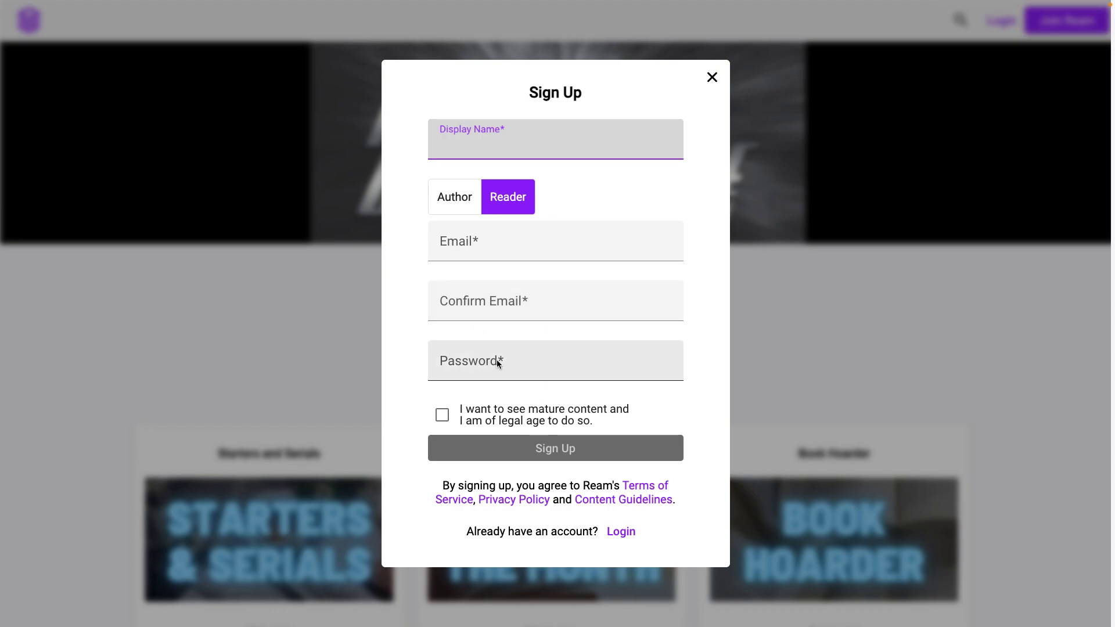
{"action": "type", "text": "test"}
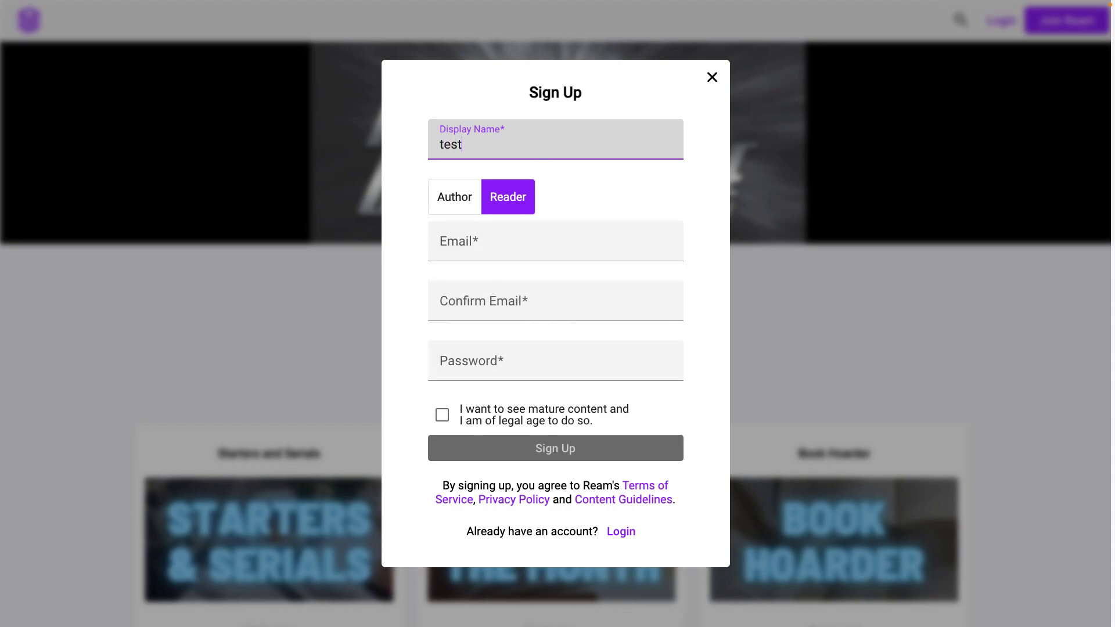
{"action": "key", "text": "Tab"}
{"action": "key", "text": "Tab"}
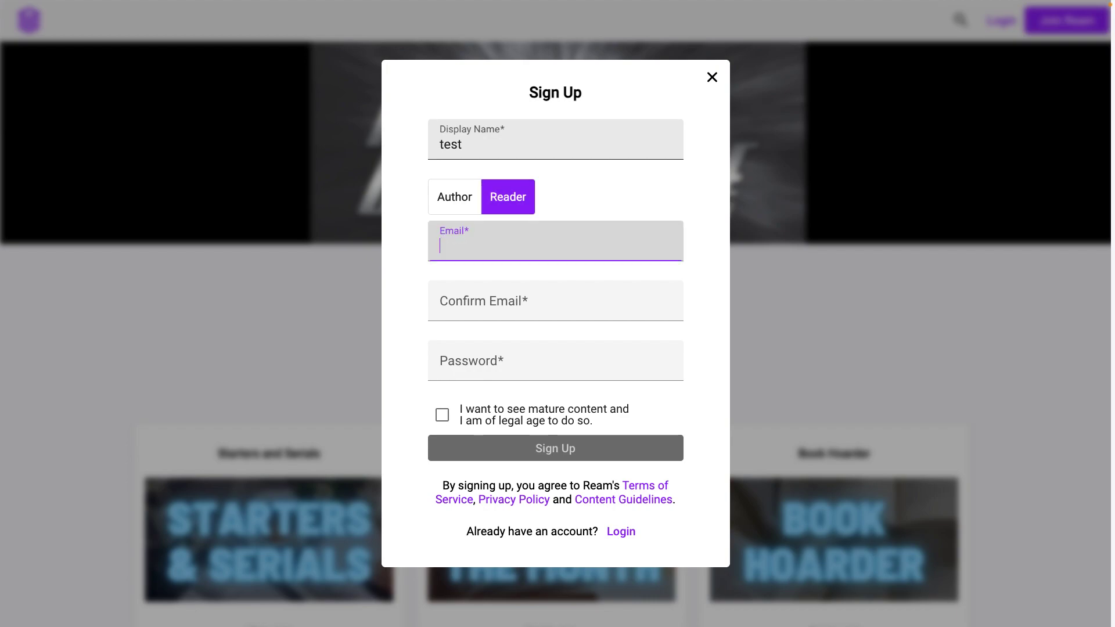
{"action": "type", "text": "test@testing.com"}
{"action": "key", "text": "Tab"}
{"action": "type", "text": "test@te"}
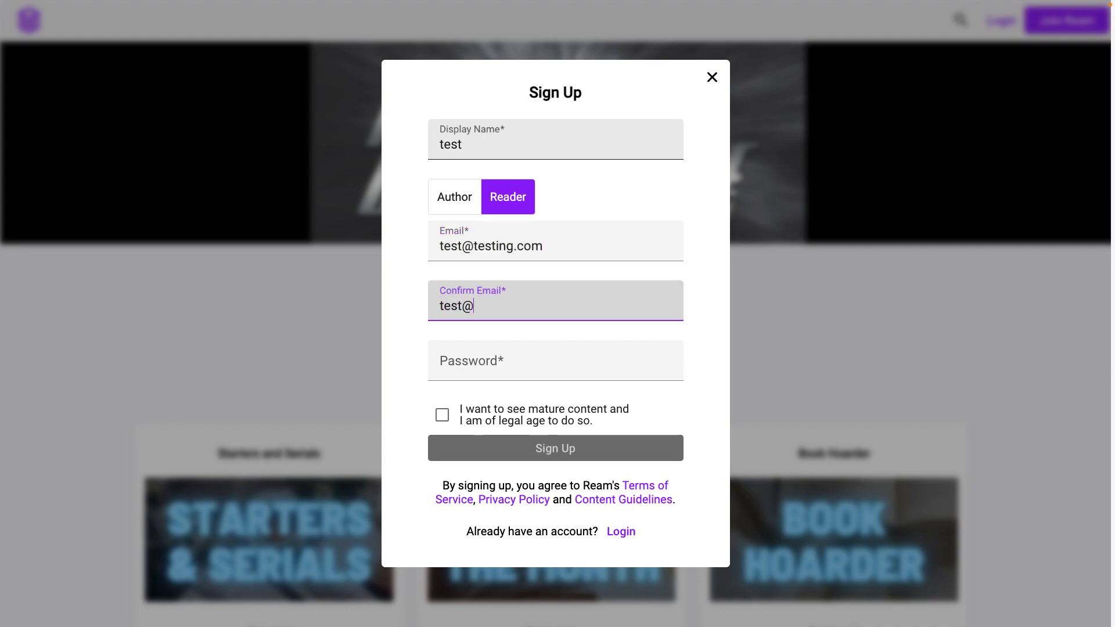
{"action": "type", "text": "sting.com"}
{"action": "key", "text": "Tab"}
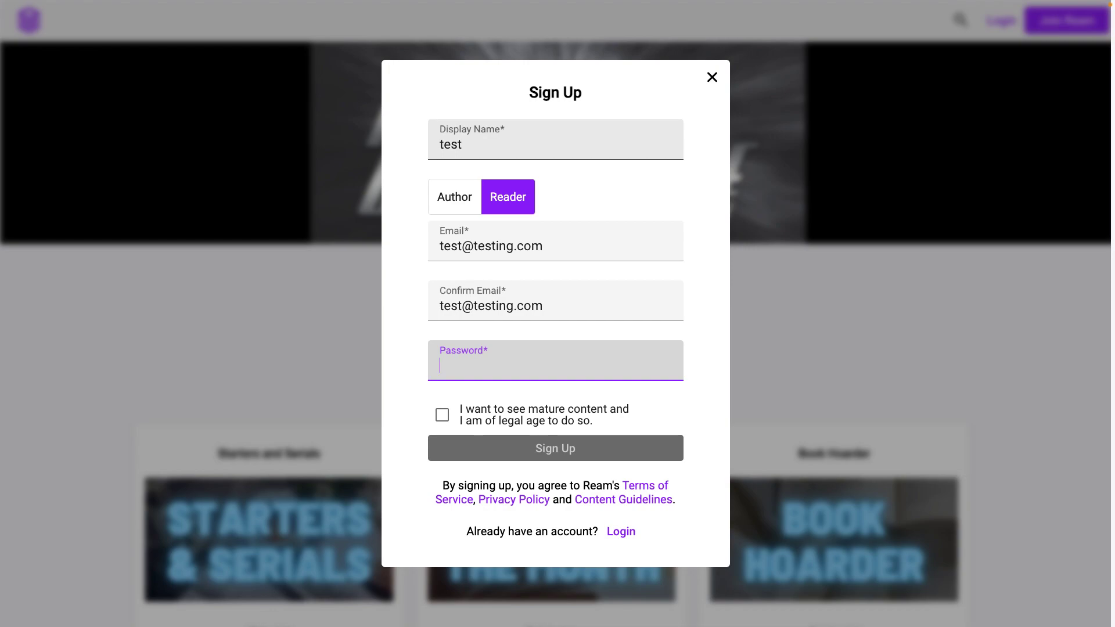
Enter the account password and submit the form to create the reader account.
{"action": "type", "text": "te"}
{"action": "key", "text": "BackSpace"}
{"action": "key", "text": "BackSpace"}
{"action": "type", "text": "test1234"}
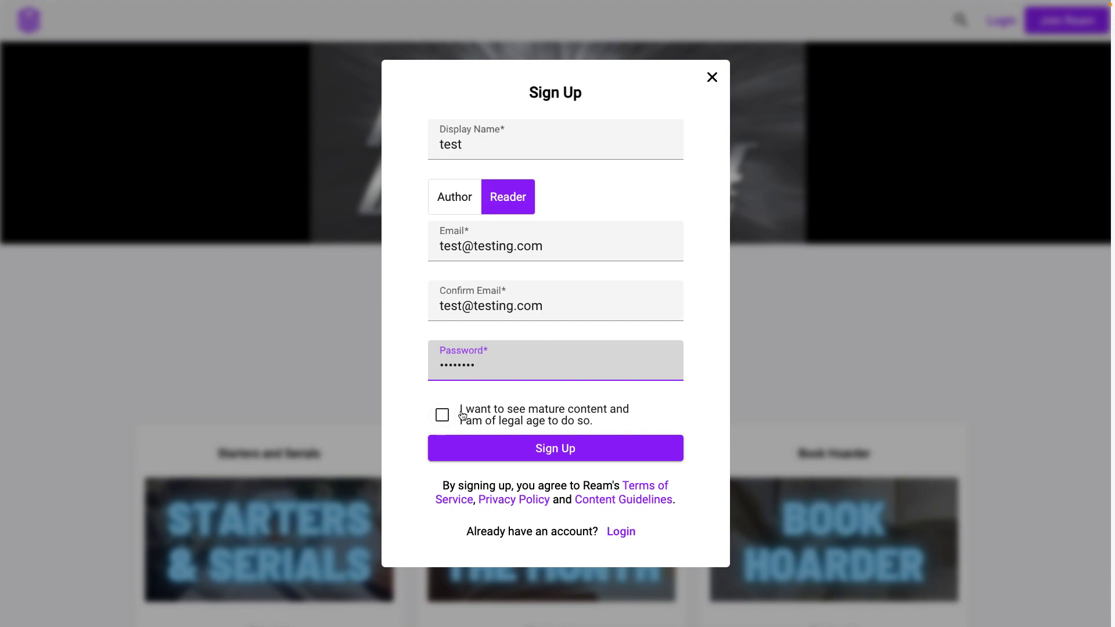
{"action": "left_click", "coordinate": [552, 454]}
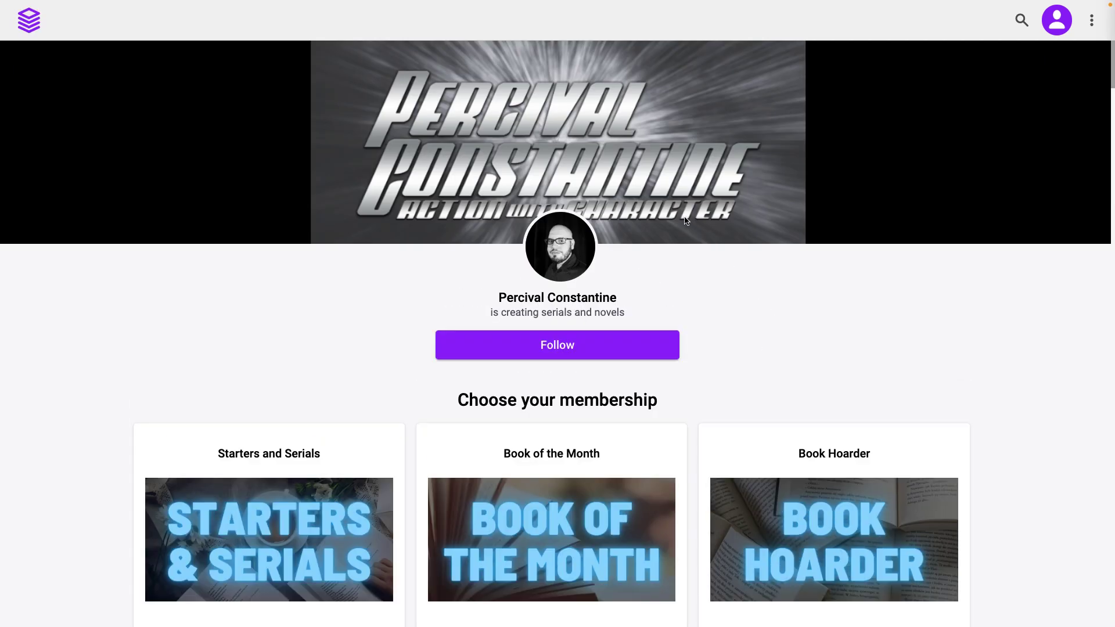
Scroll down to the membership tiers: Starters and Serials $5.00, Book of the Month $10.00, Book Hoarder $20.00.
{"action": "scroll", "coordinate": [684, 220], "scroll_direction": "down", "scroll_amount": 1}
{"action": "scroll", "coordinate": [684, 220], "scroll_direction": "up", "scroll_amount": 1}
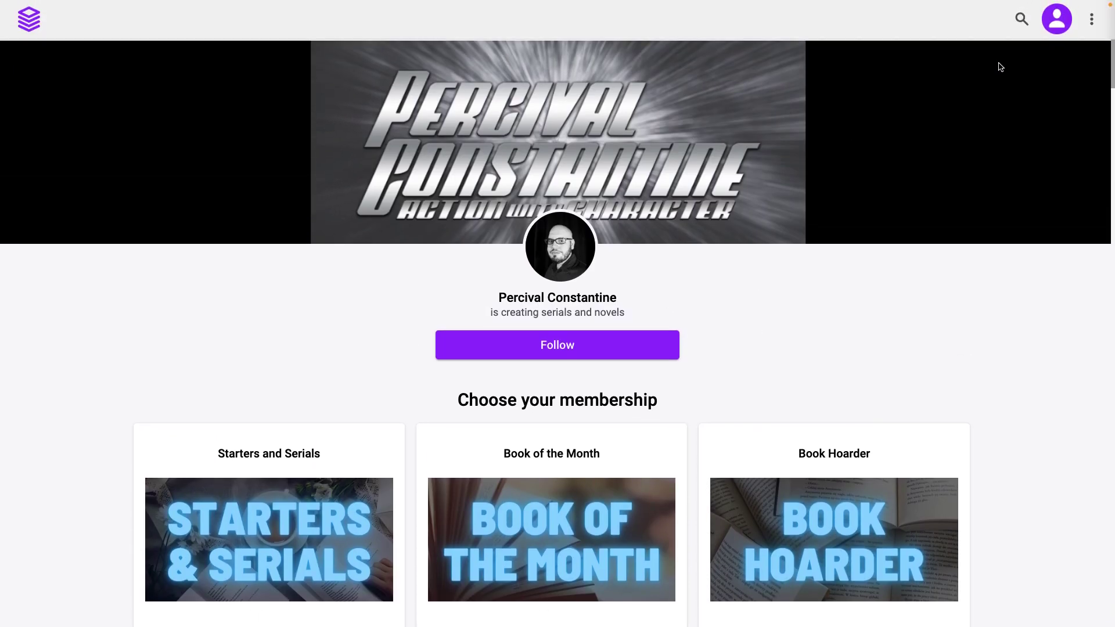
{"action": "left_click", "coordinate": [1090, 24]}
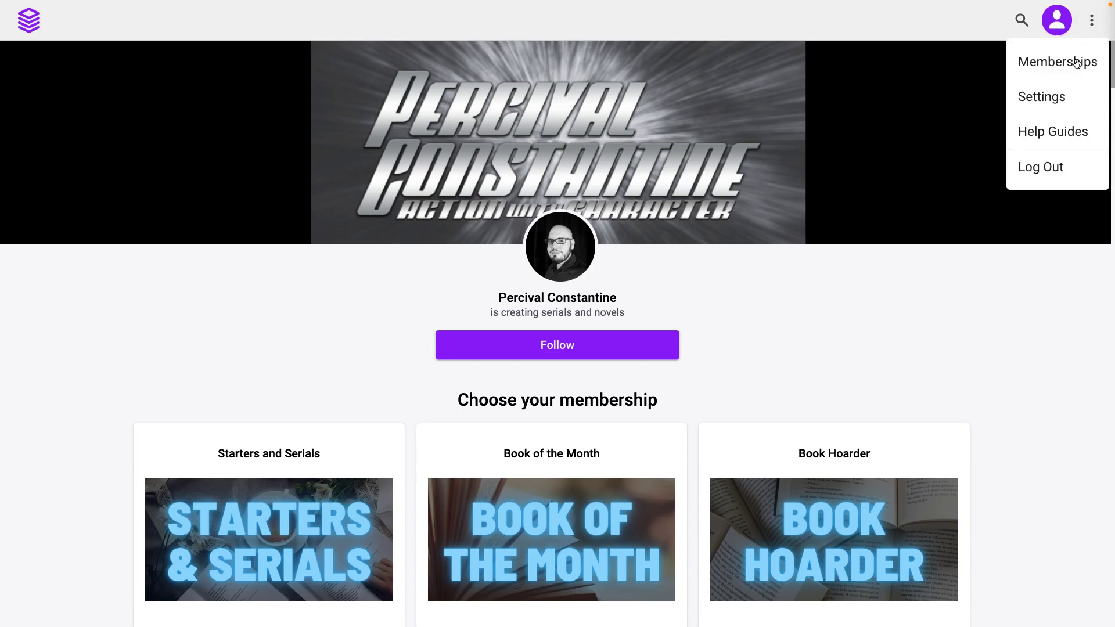
{"action": "left_click", "coordinate": [926, 273]}
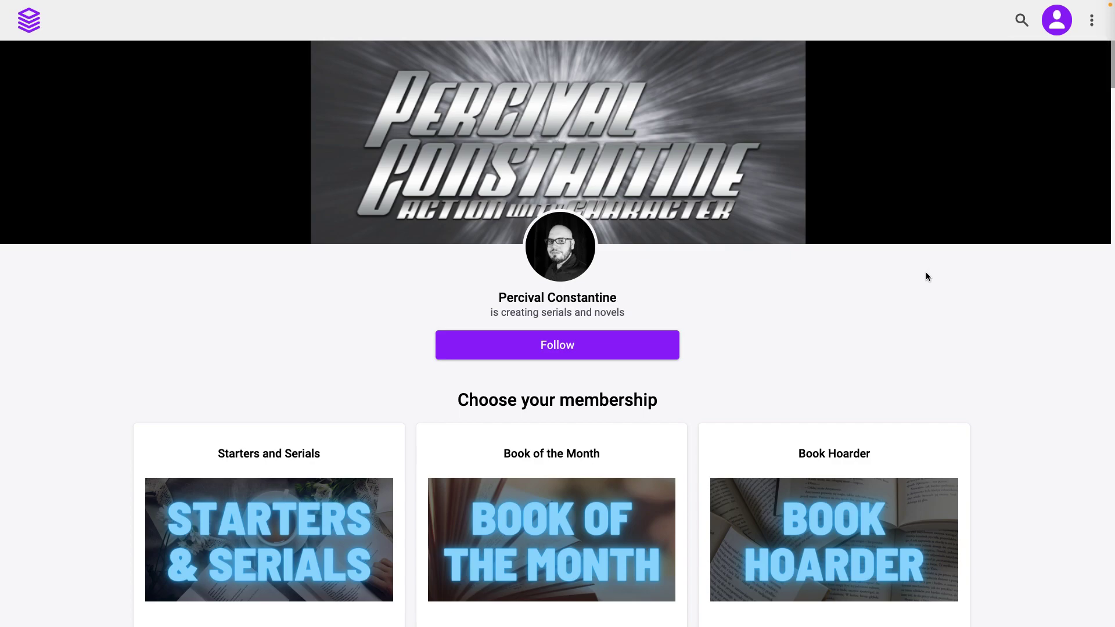
{"action": "scroll", "coordinate": [926, 273], "scroll_direction": "down", "scroll_amount": 3}
{"action": "scroll", "coordinate": [926, 275], "scroll_direction": "down", "scroll_amount": 3}
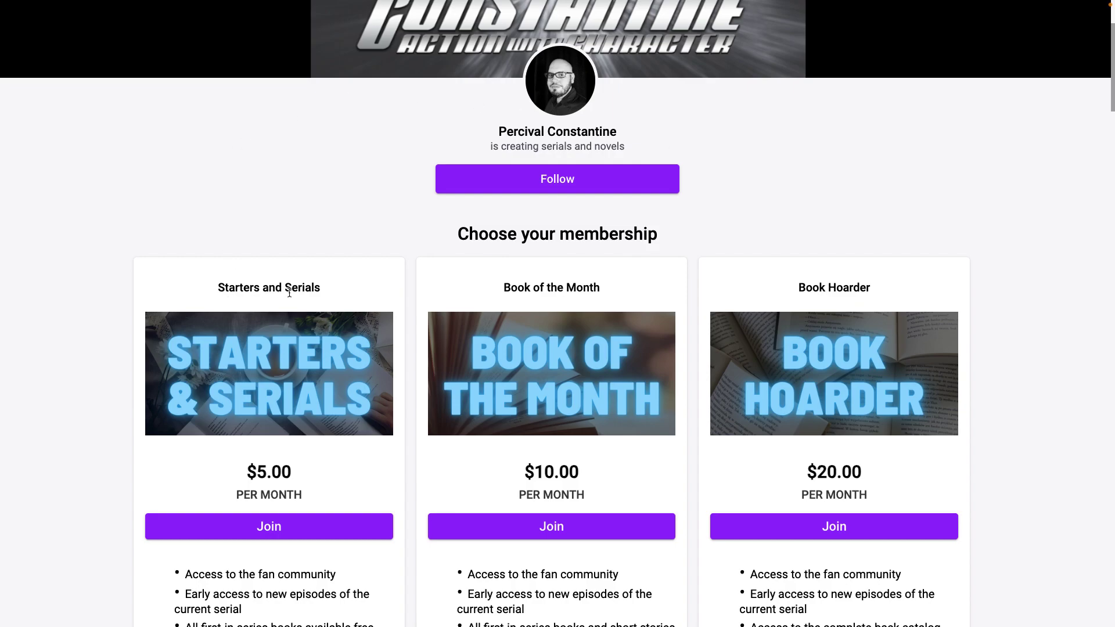
{"action": "scroll", "coordinate": [215, 244], "scroll_direction": "down", "scroll_amount": 2}
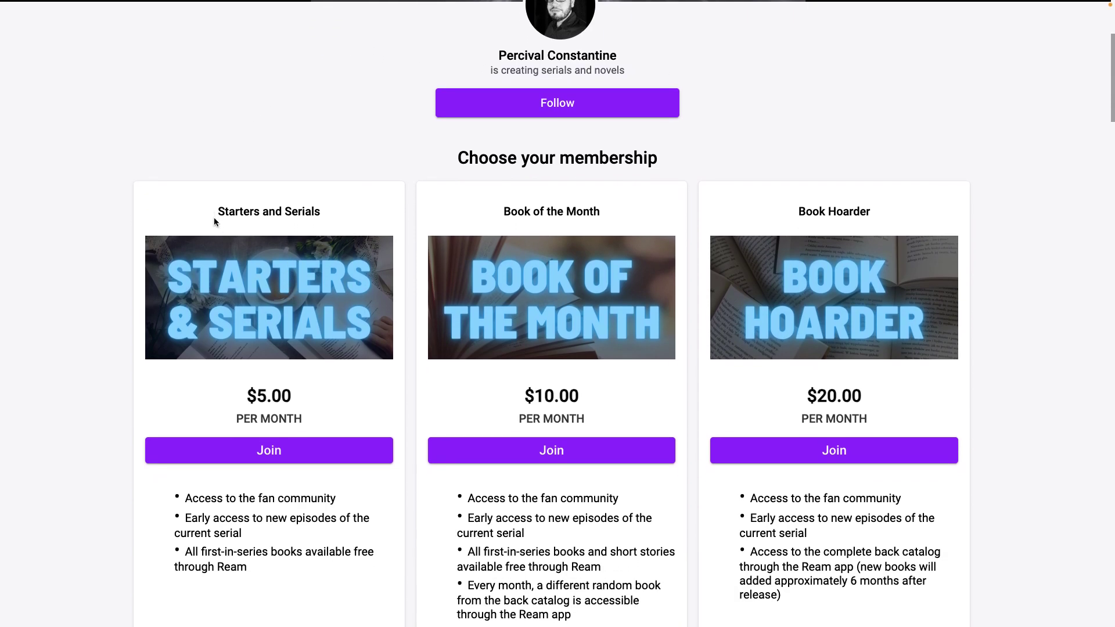
Join the $5.00 Starters and Serials tier and open the promotion code field at checkout.
{"action": "left_click", "coordinate": [259, 452]}
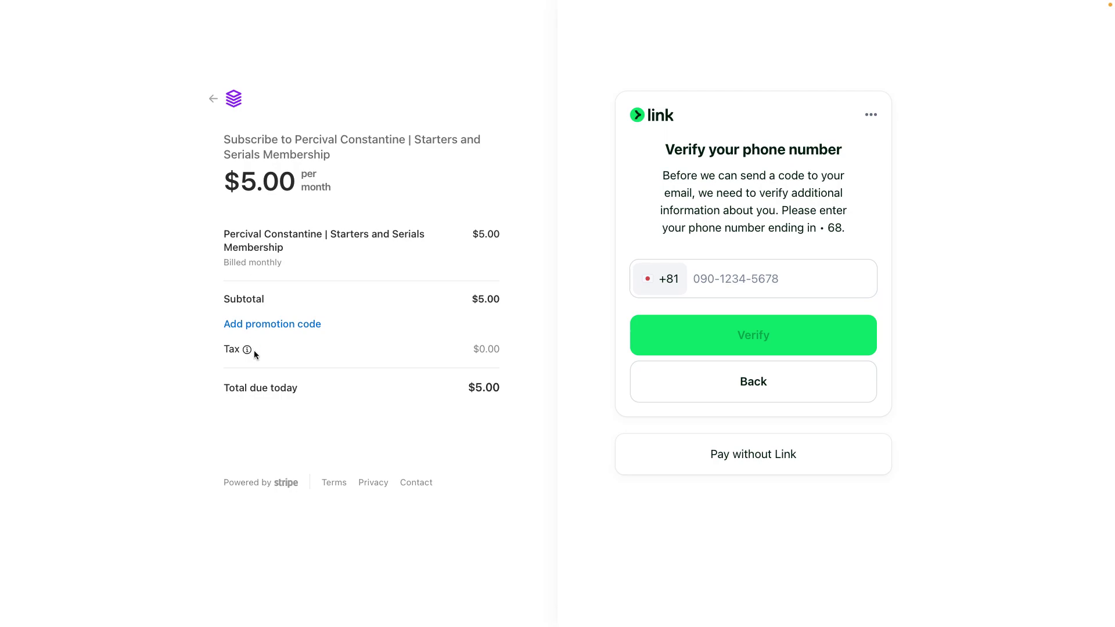
{"action": "left_click", "coordinate": [287, 328]}
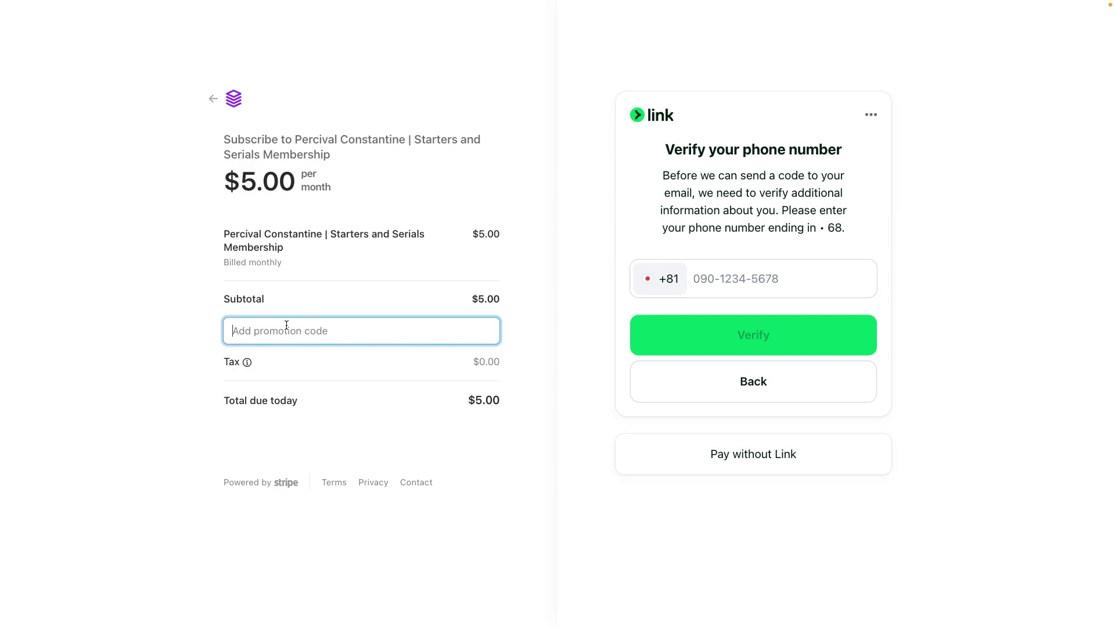
Apply promo code NEWBIE for 100% off the first month, then choose card payment over Link.
{"action": "type", "text": "NEWBIE"}
{"action": "left_click", "coordinate": [475, 330]}
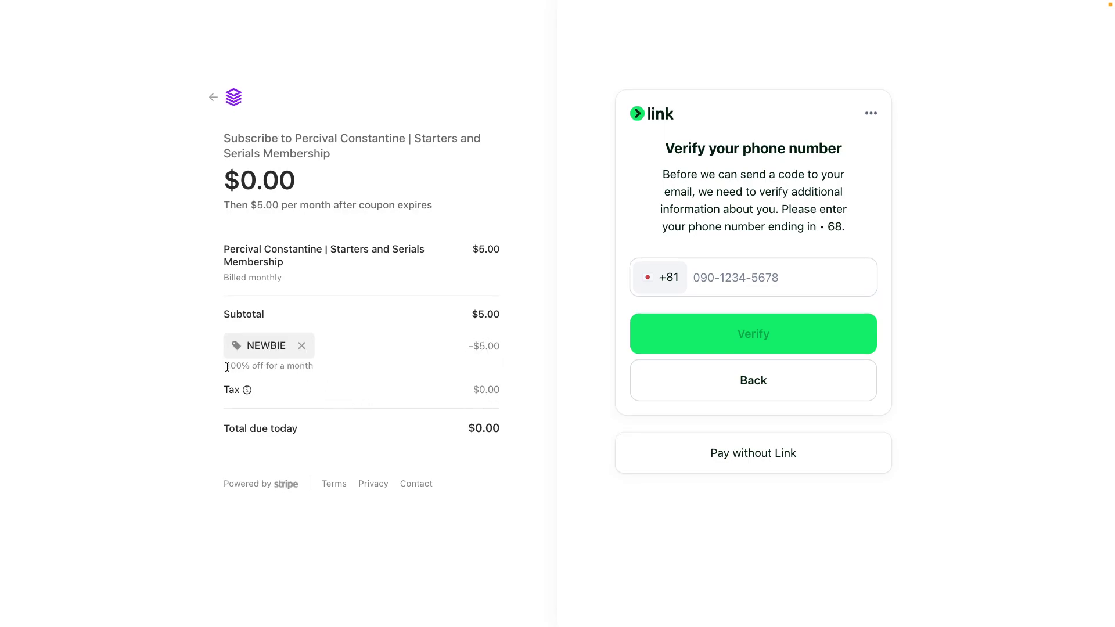
{"action": "left_click_drag", "start_coordinate": [228, 367], "coordinate": [340, 372]}
{"action": "left_click", "coordinate": [340, 370]}
{"action": "left_click", "coordinate": [765, 460]}
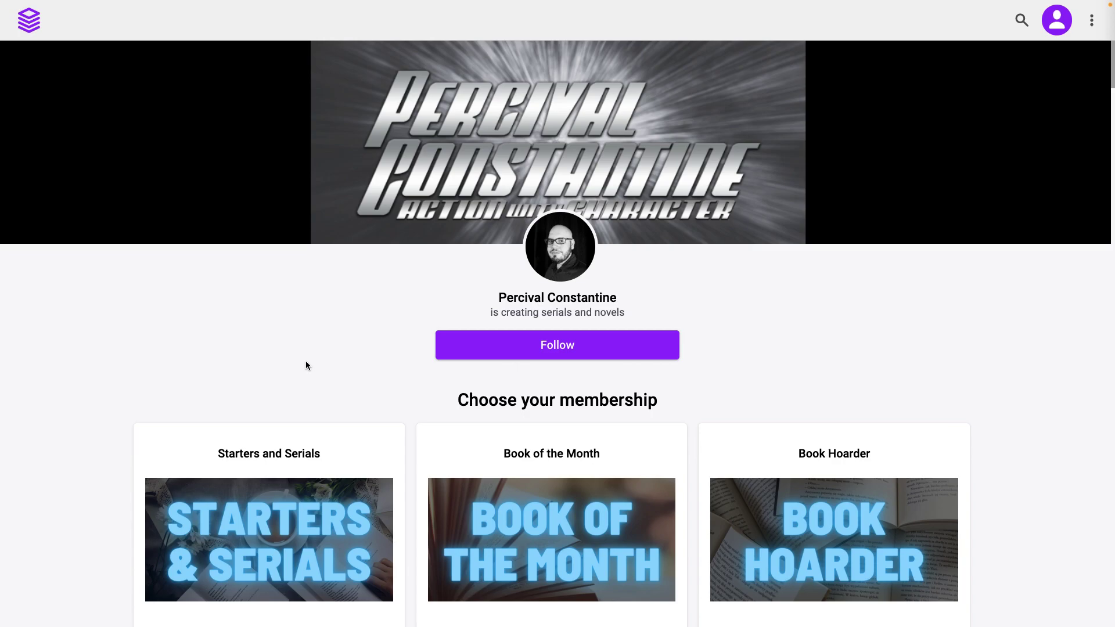
{"action": "scroll", "coordinate": [306, 365], "scroll_direction": "down", "scroll_amount": 2}
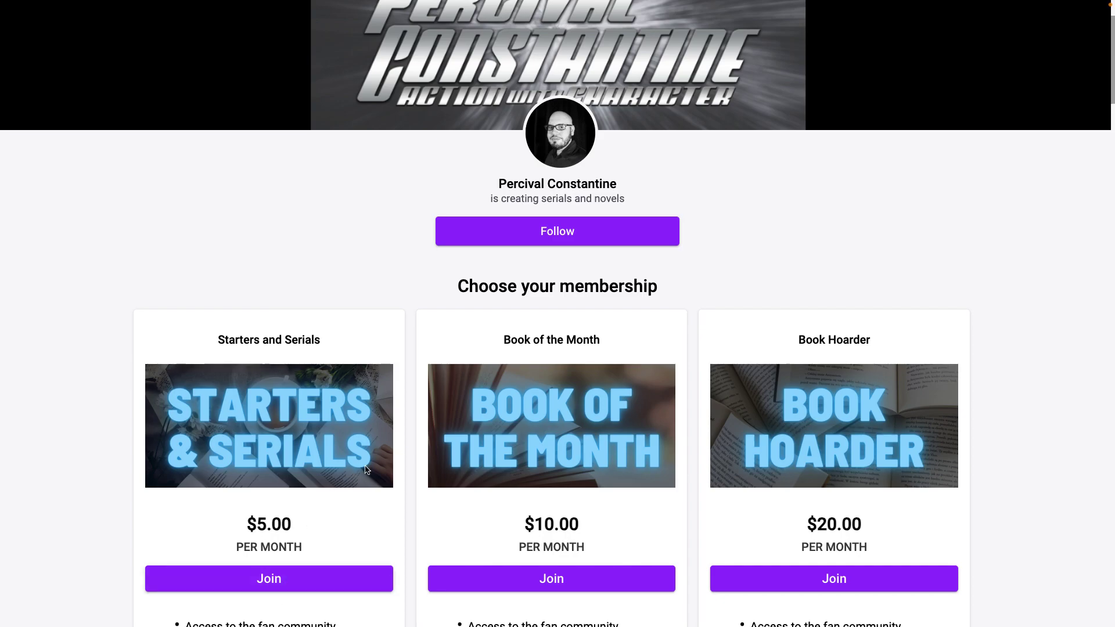
{"action": "scroll", "coordinate": [365, 465], "scroll_direction": "down", "scroll_amount": 1}
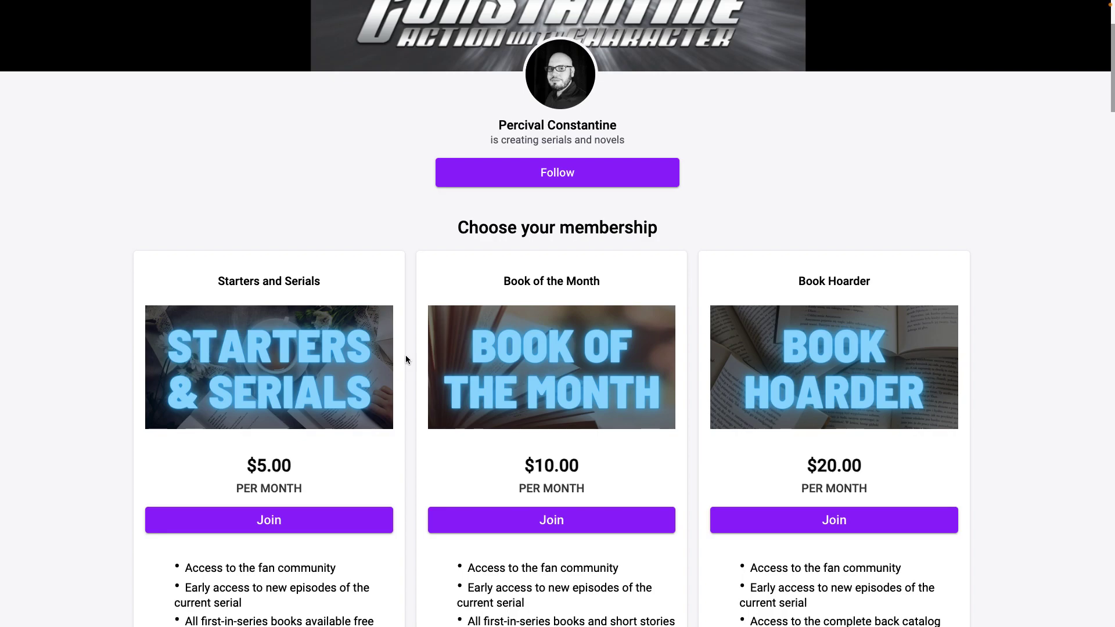
{"action": "scroll", "coordinate": [406, 355], "scroll_direction": "up", "scroll_amount": 3}
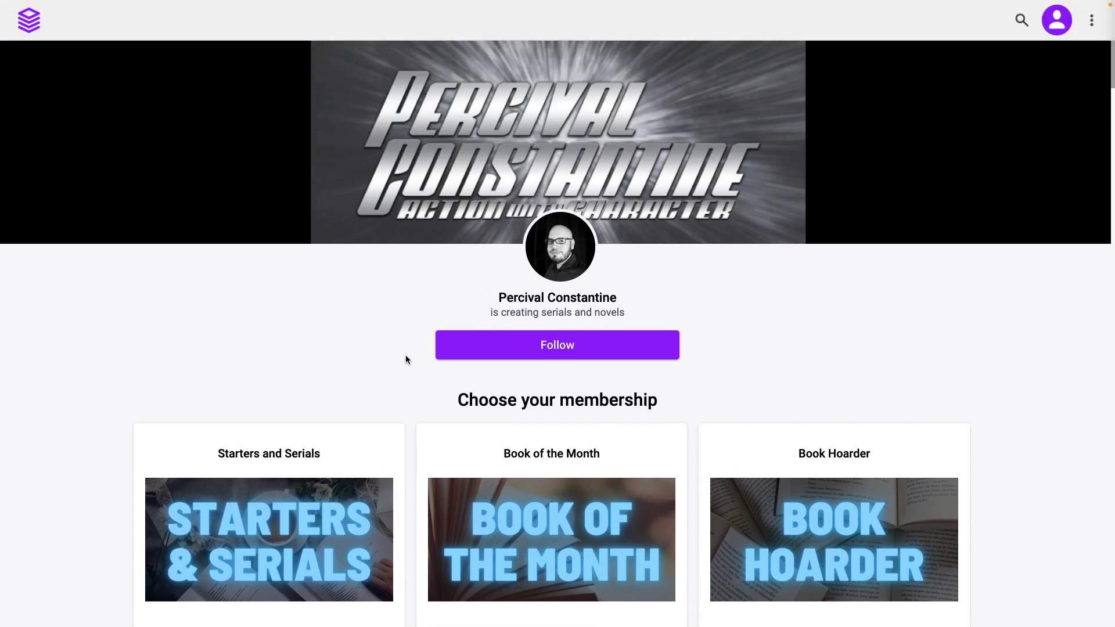